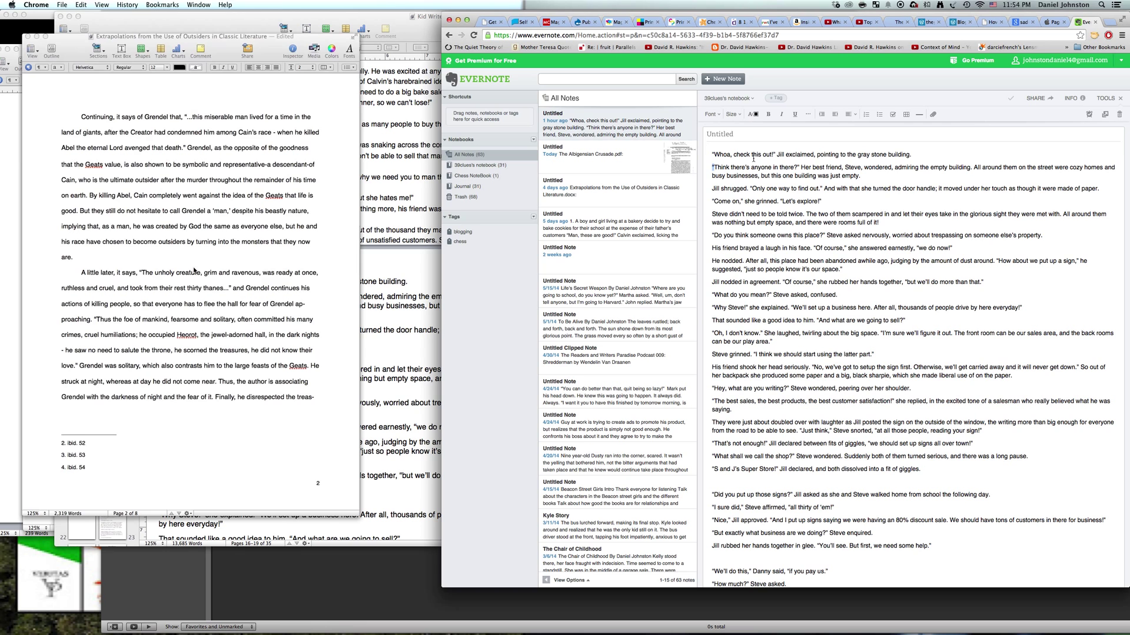
# Select the full Jill and Steve store story text in the untitled note
pyautogui.press('super+a')
pyautogui.press('super+c')
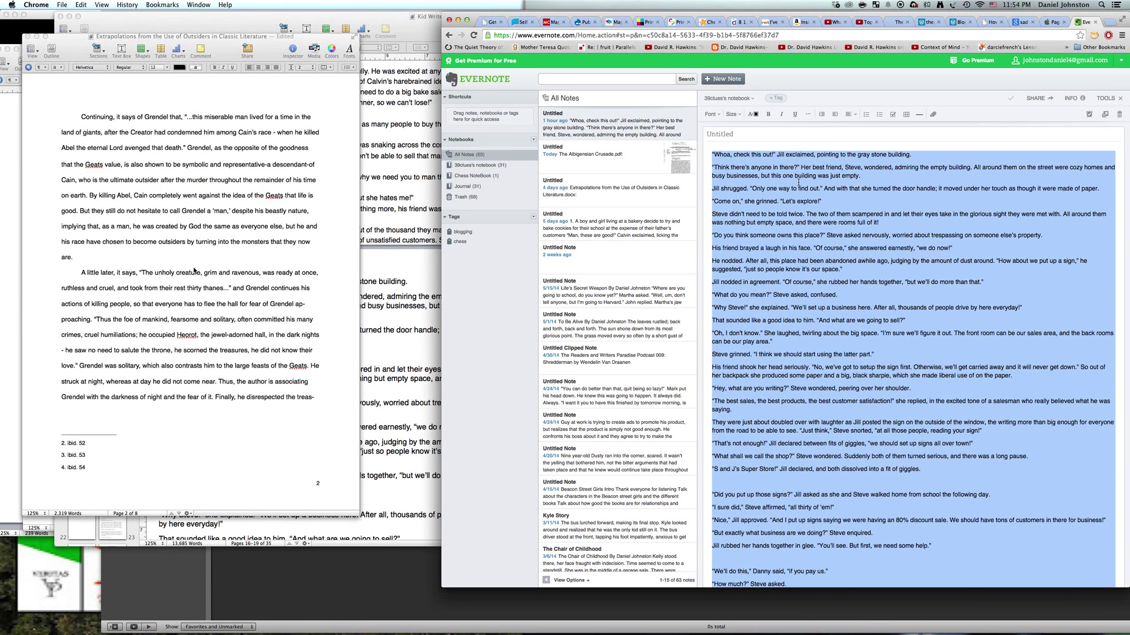
# Create a new blank Pages document and paste the story into it
pyautogui.click(813, 188)
pyautogui.click(412, 270)
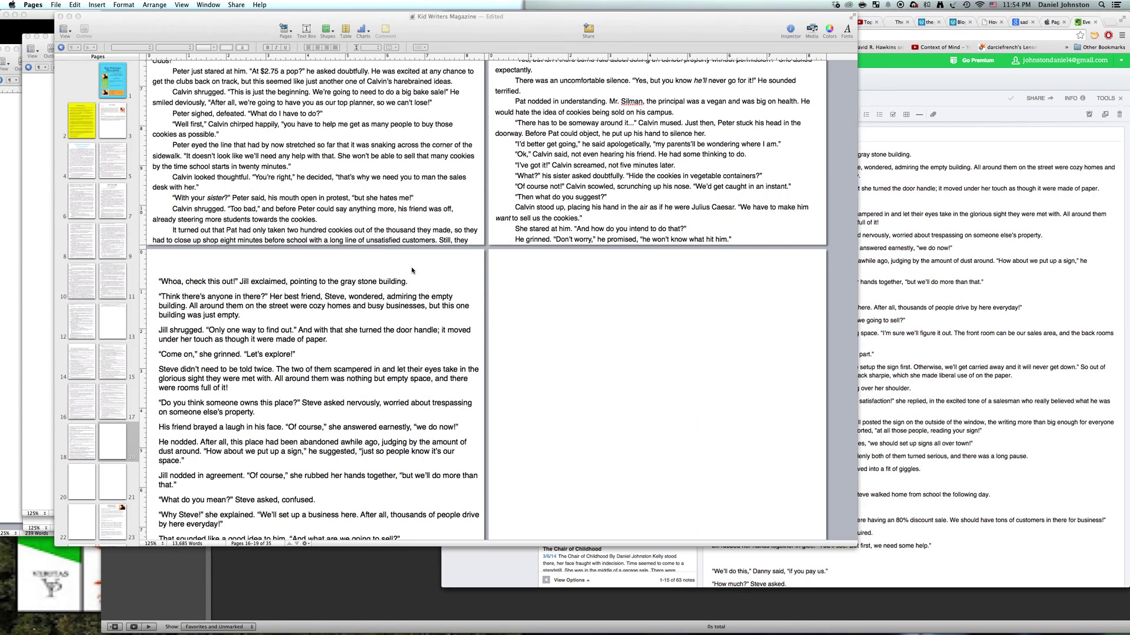
pyautogui.press('super+n')
pyautogui.press('Return')
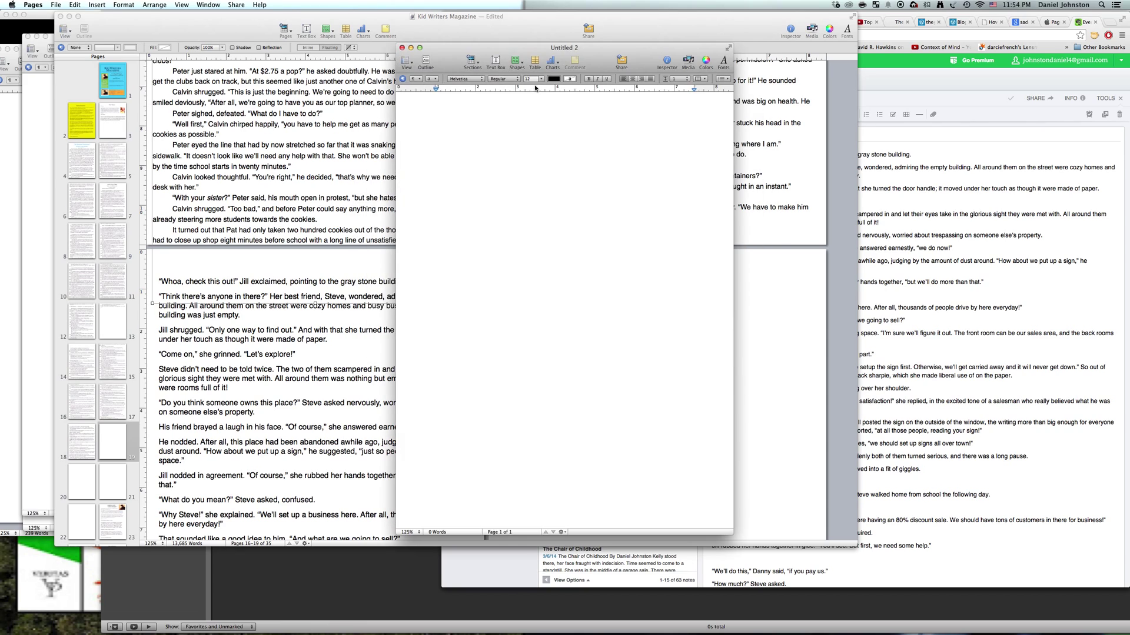
pyautogui.click(504, 147)
pyautogui.click(429, 168)
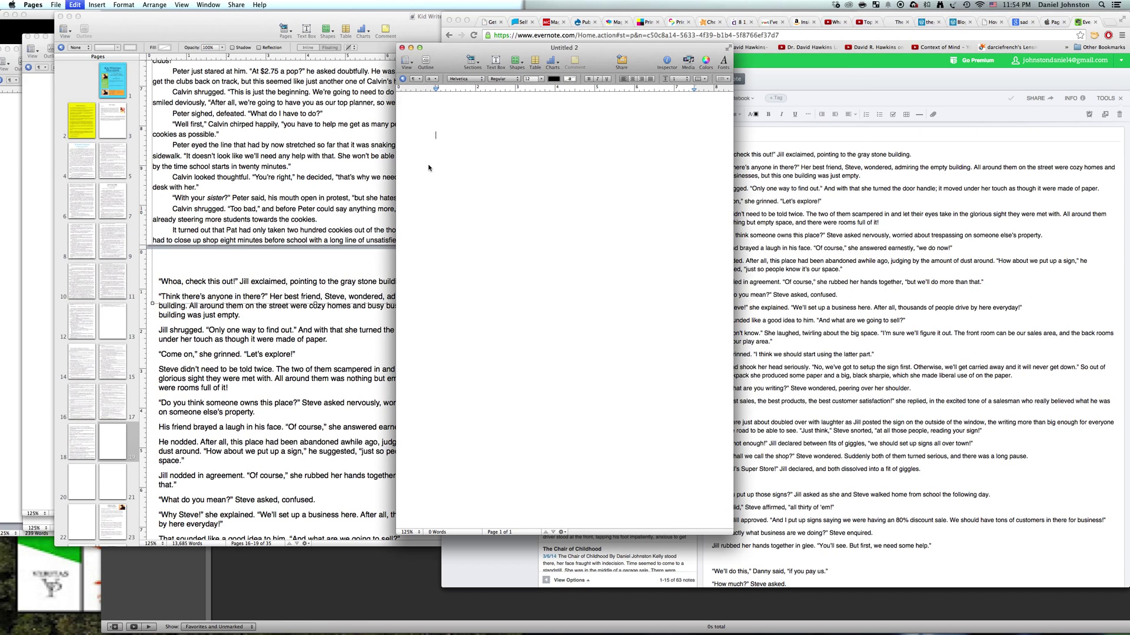
pyautogui.press('super+v')
pyautogui.scroll(-5, 471, 169)
# Set the pasted story text to single line spacing
pyautogui.press('super+a')
pyautogui.scroll(10, 472, 167)
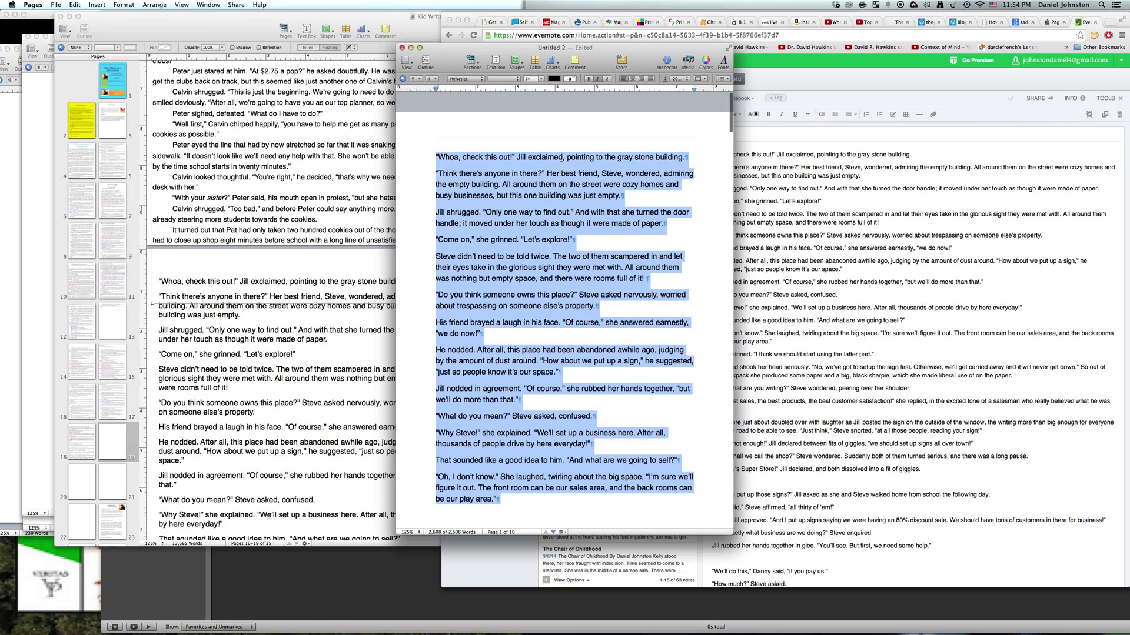
pyautogui.click(679, 80)
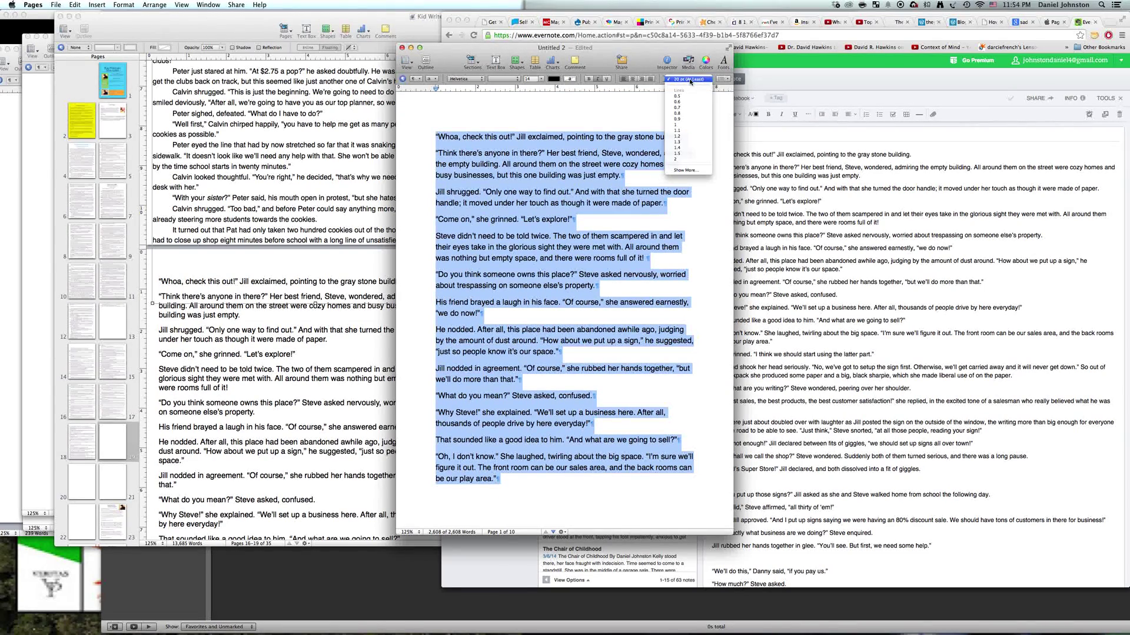
pyautogui.click(676, 125)
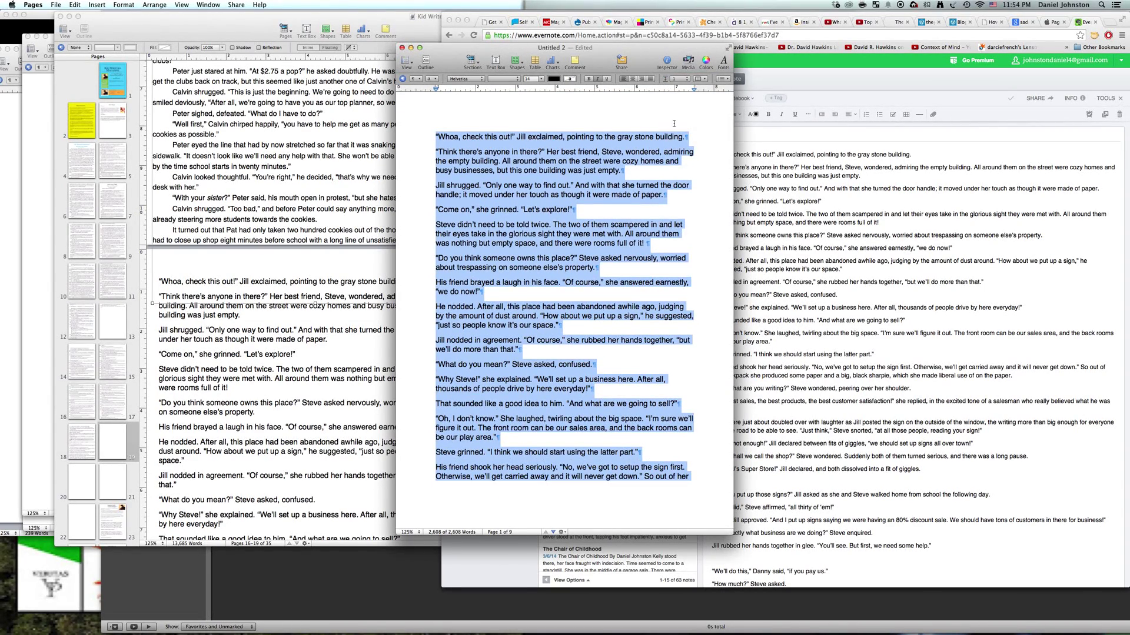
pyautogui.click(420, 156)
# Check paragraph spacing by joining the second paragraph to the first, then splitting it again
pyautogui.tripleClick(436, 136)
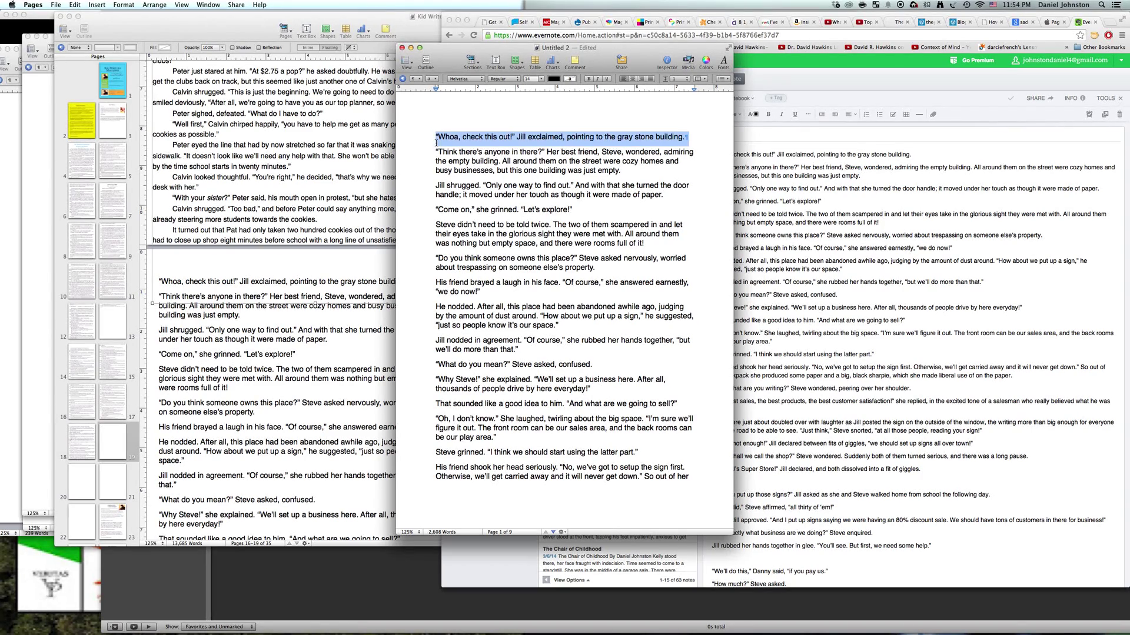
pyautogui.click(444, 136)
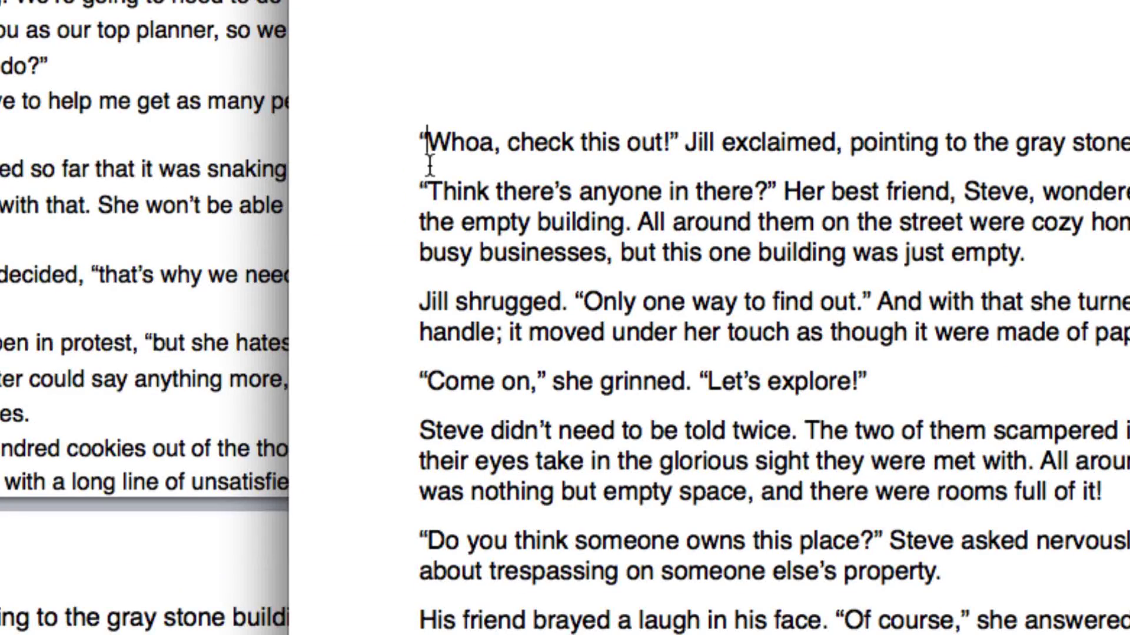
pyautogui.click(436, 152)
pyautogui.press('BackSpace')
pyautogui.press('Return')
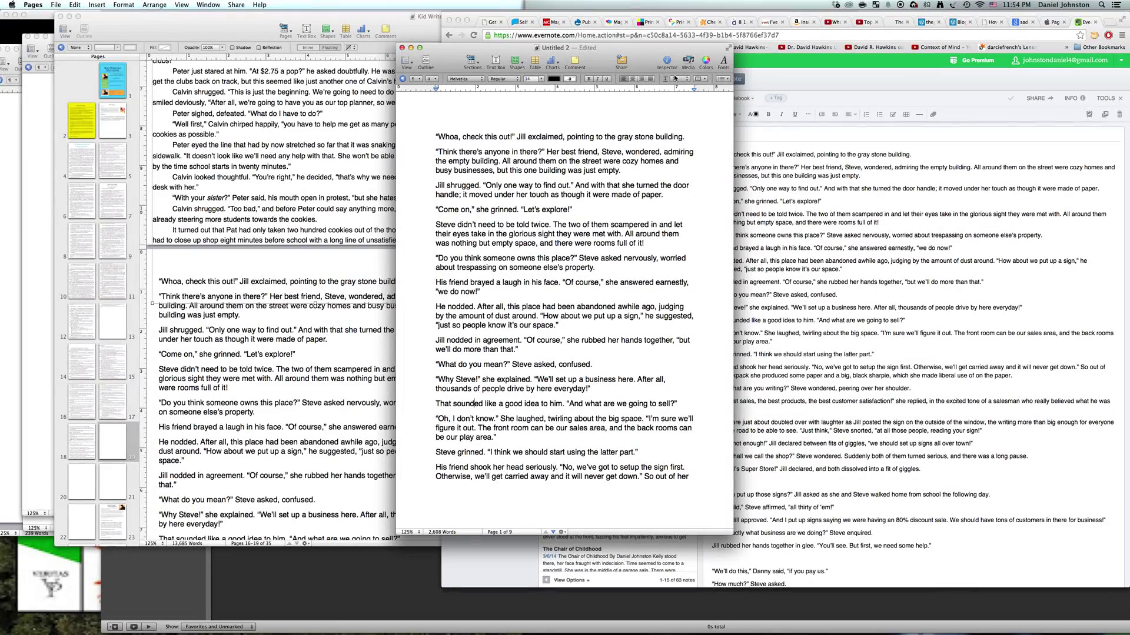
# Close the test Pages document, after cancelling the first close attempt
pyautogui.press('super+w')
pyautogui.click(604, 176)
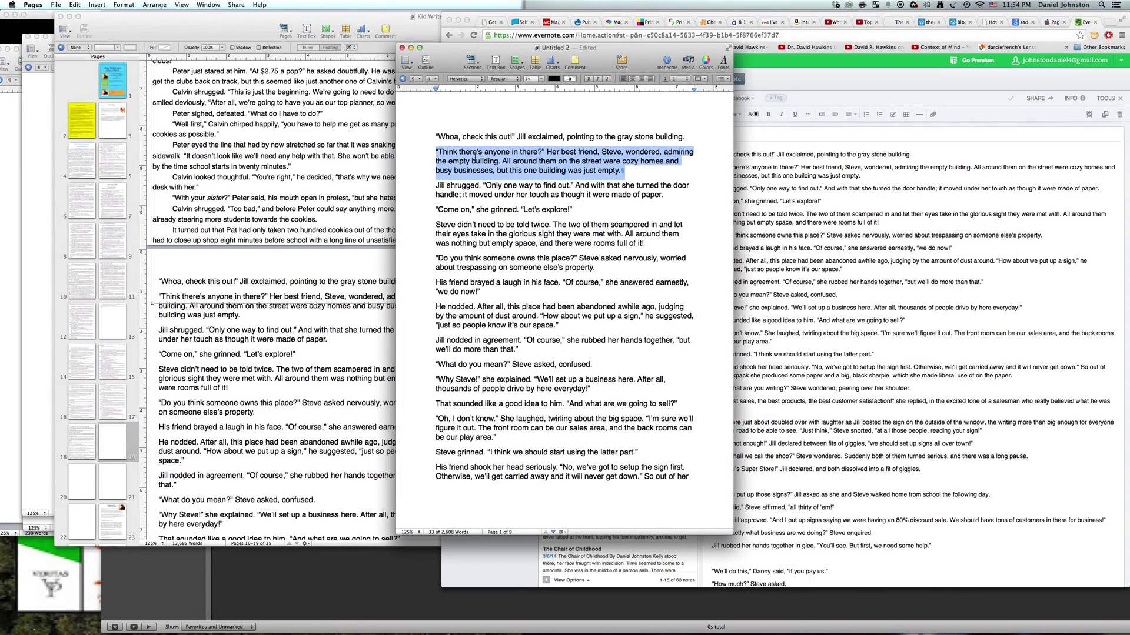
pyautogui.tripleClick(508, 172)
pyautogui.click(507, 172)
pyautogui.press('super+w')
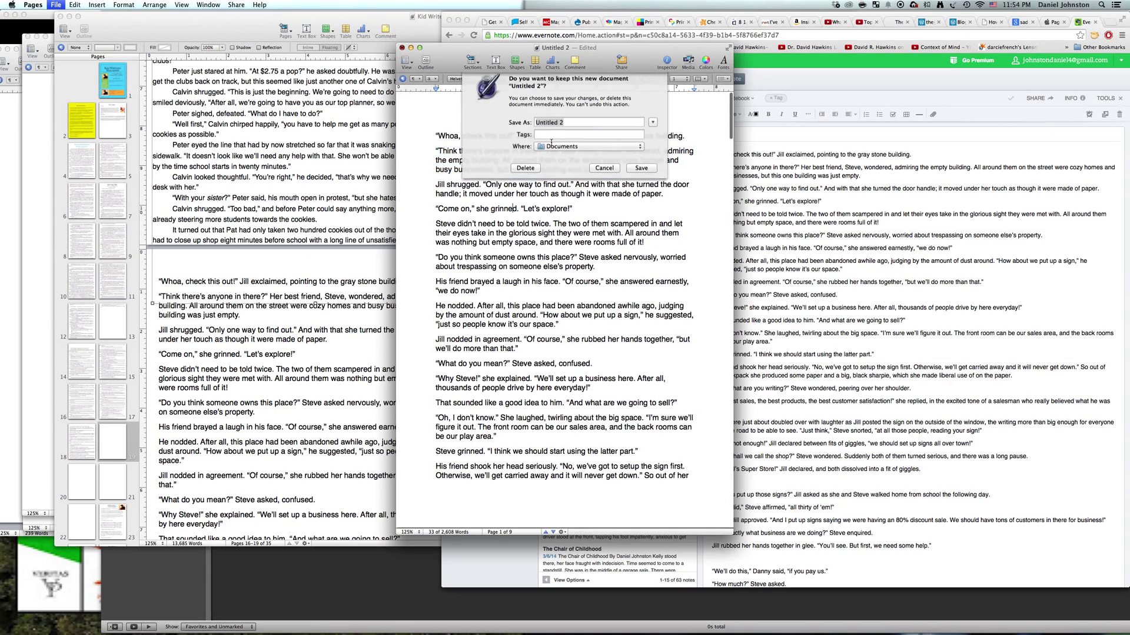
# Discard the test Pages document without saving and go back to the story's first line
pyautogui.click(525, 167)
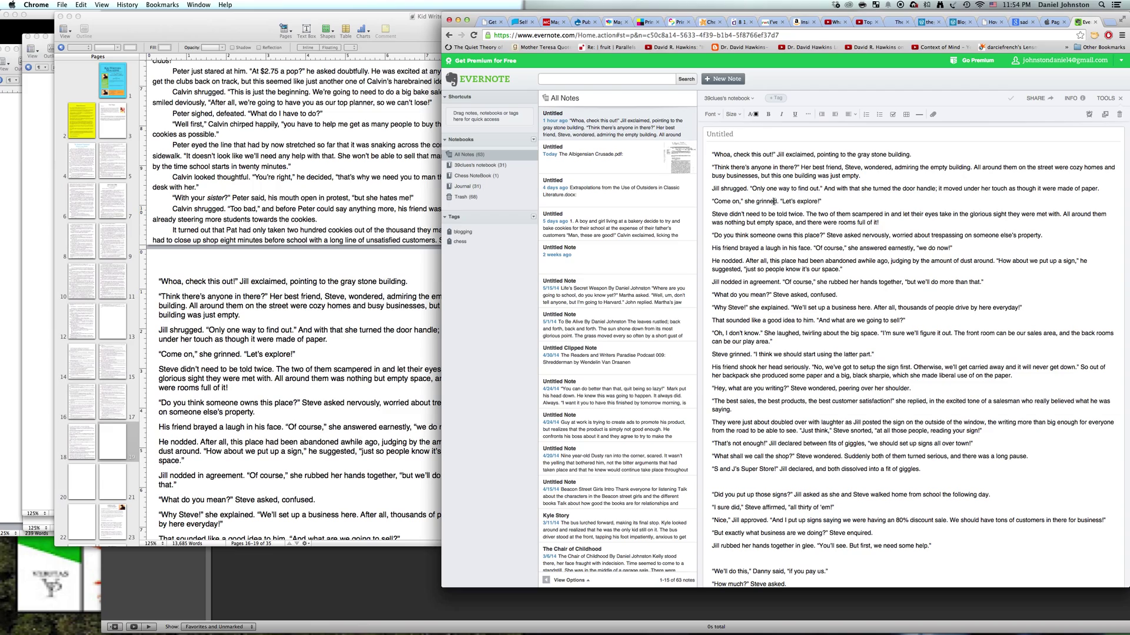
pyautogui.click(871, 200)
pyautogui.click(711, 154)
# Toggle the story's first line between heading and normal text, leaving it normal
pyautogui.hotkey('ctrl', 'b')
pyautogui.press('super+z')
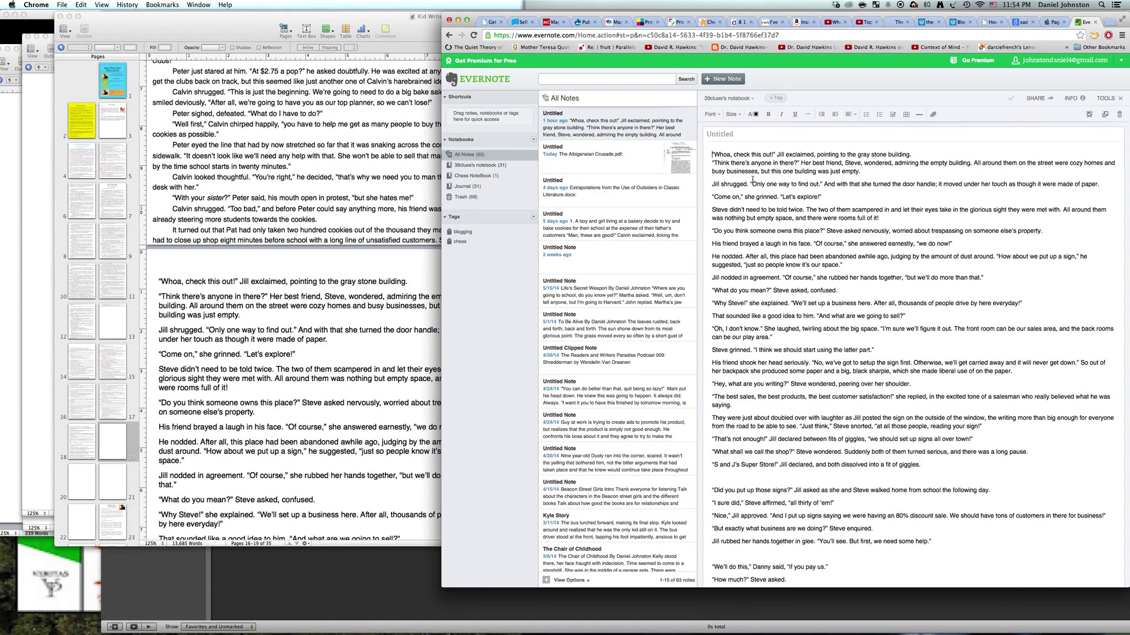
pyautogui.press('super+shift+z')
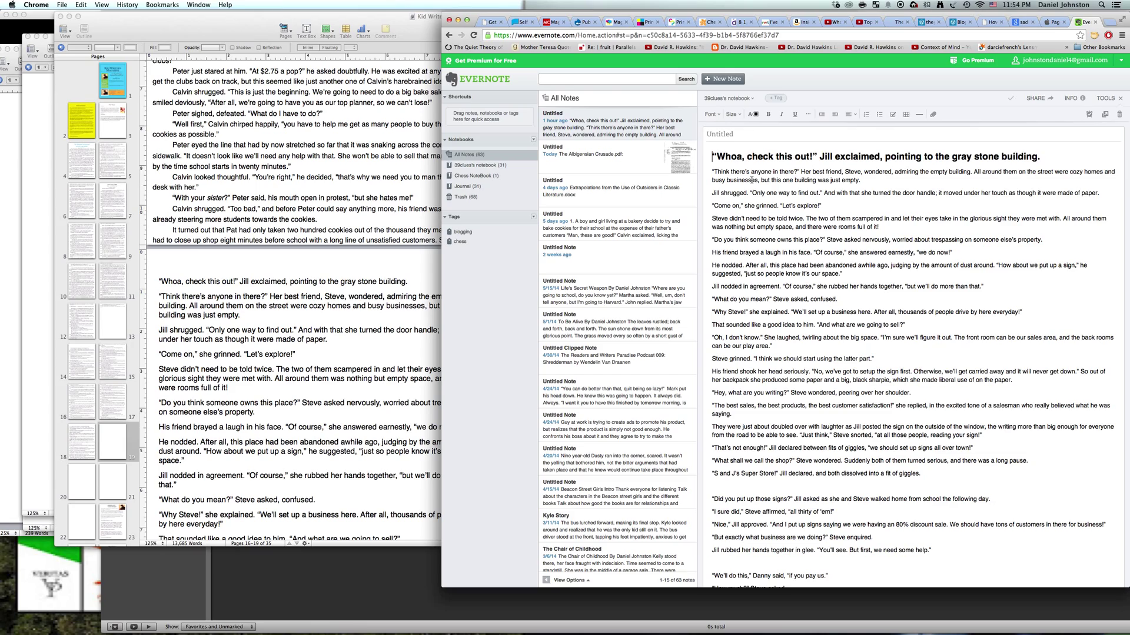
pyautogui.press('super+z')
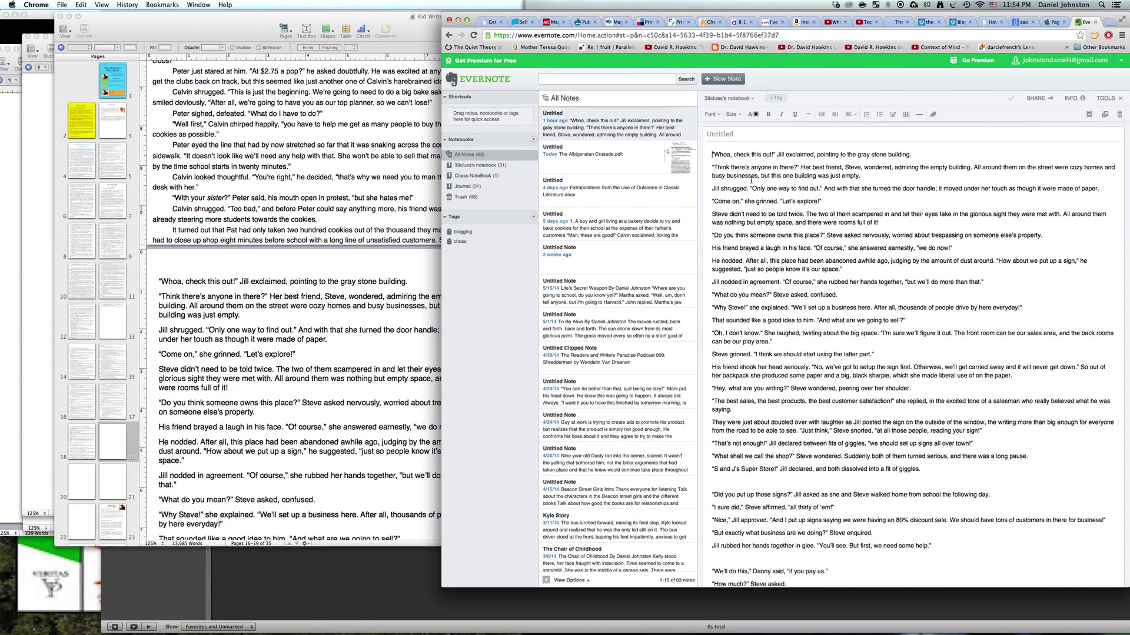
# Select all note text, dismiss the WordPress leave-page confirmation, and minimize that window
pyautogui.press('super+a')
pyautogui.press('super+grave')
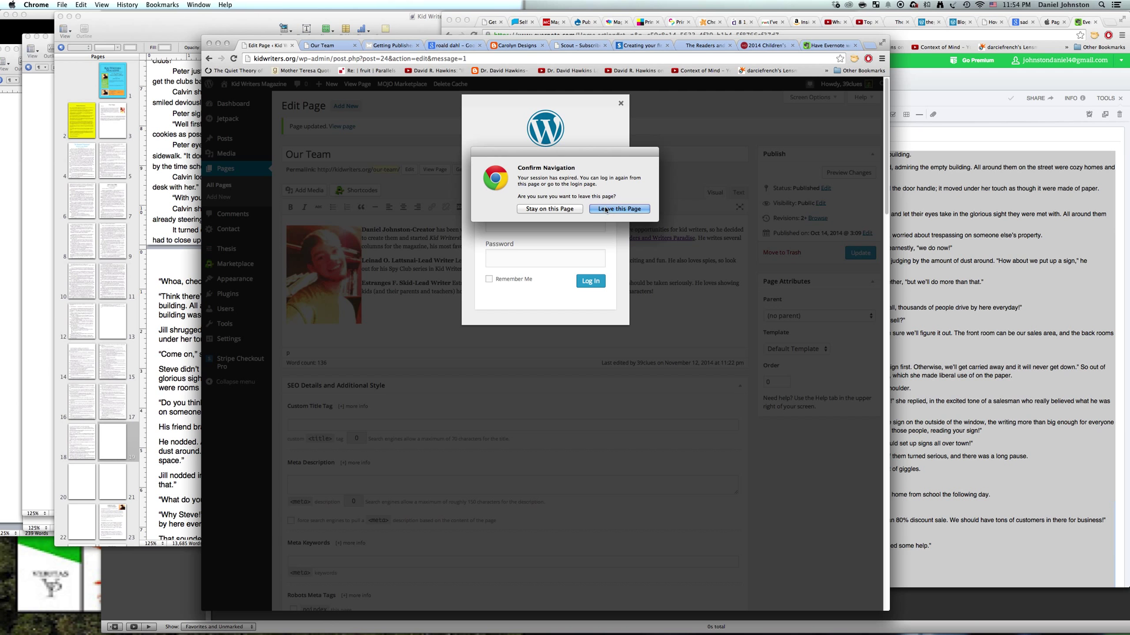
pyautogui.click(550, 209)
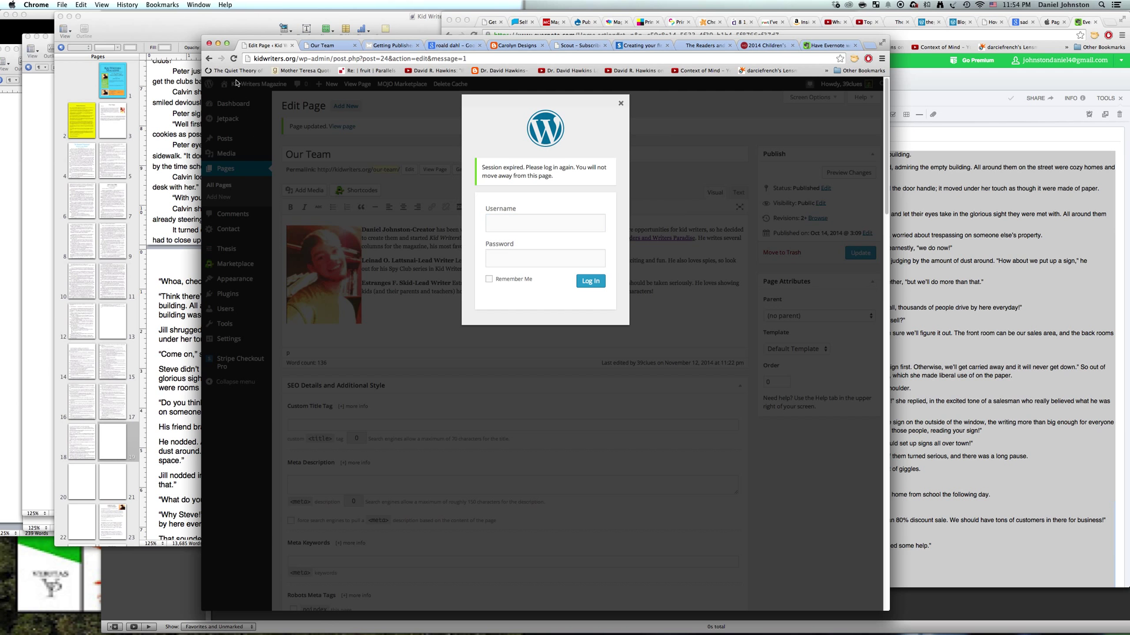
pyautogui.click(217, 44)
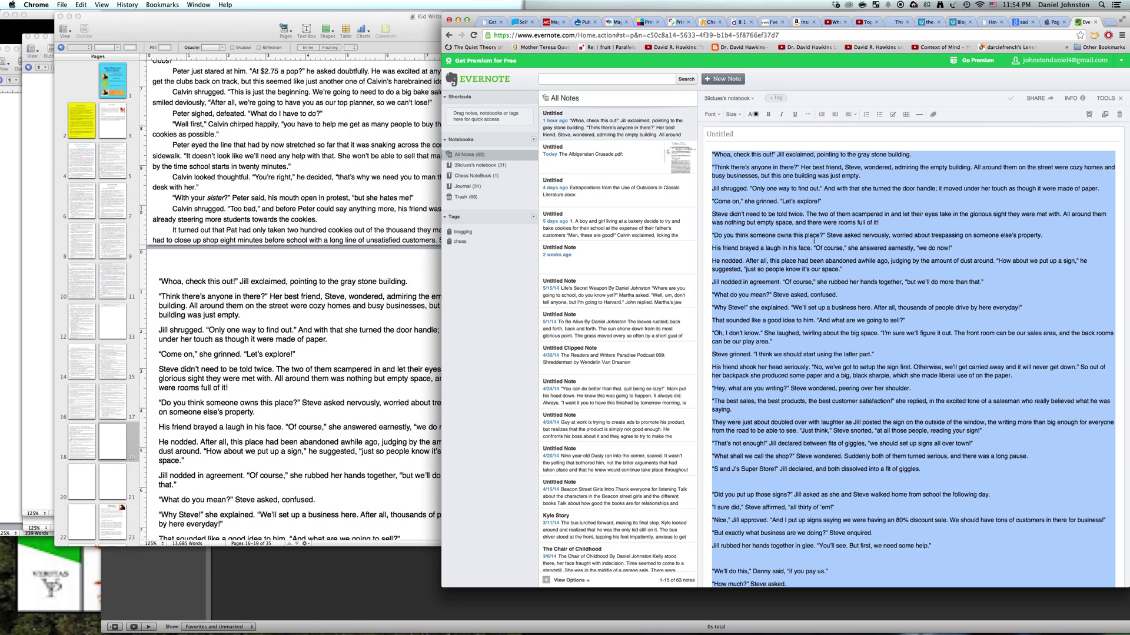
# Make the selected story a heading, revert it to normal text, then copy the whole note
pyautogui.press('super+plus')
pyautogui.scroll(-10, 909, 353)
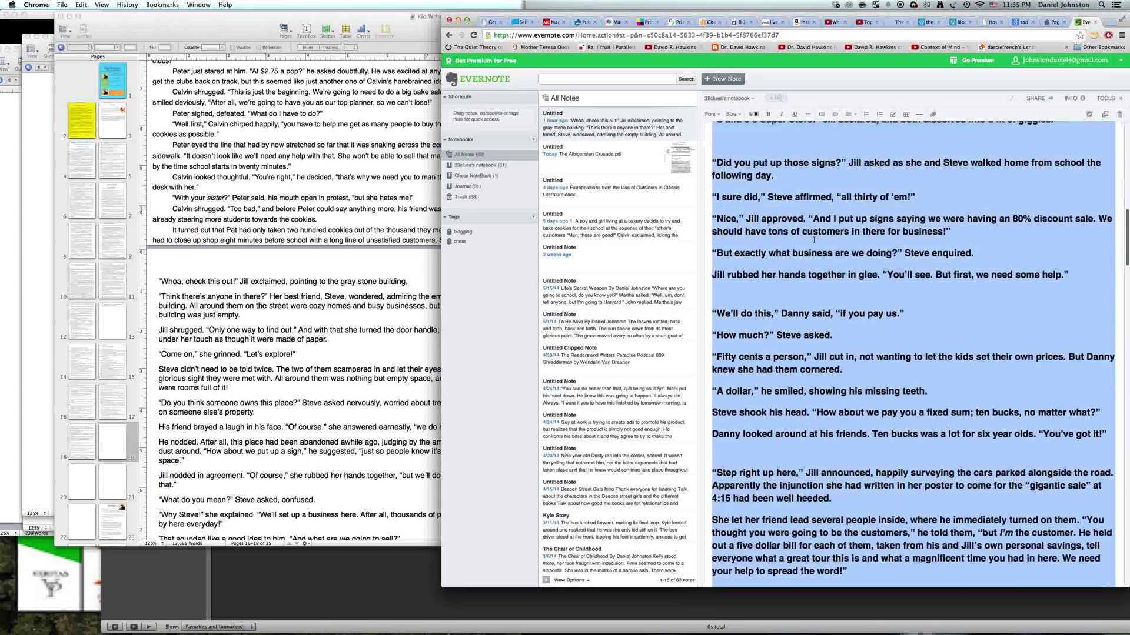
pyautogui.scroll(10, 909, 353)
pyautogui.scroll(-15, 909, 353)
pyautogui.scroll(-15, 908, 354)
pyautogui.scroll(15, 910, 353)
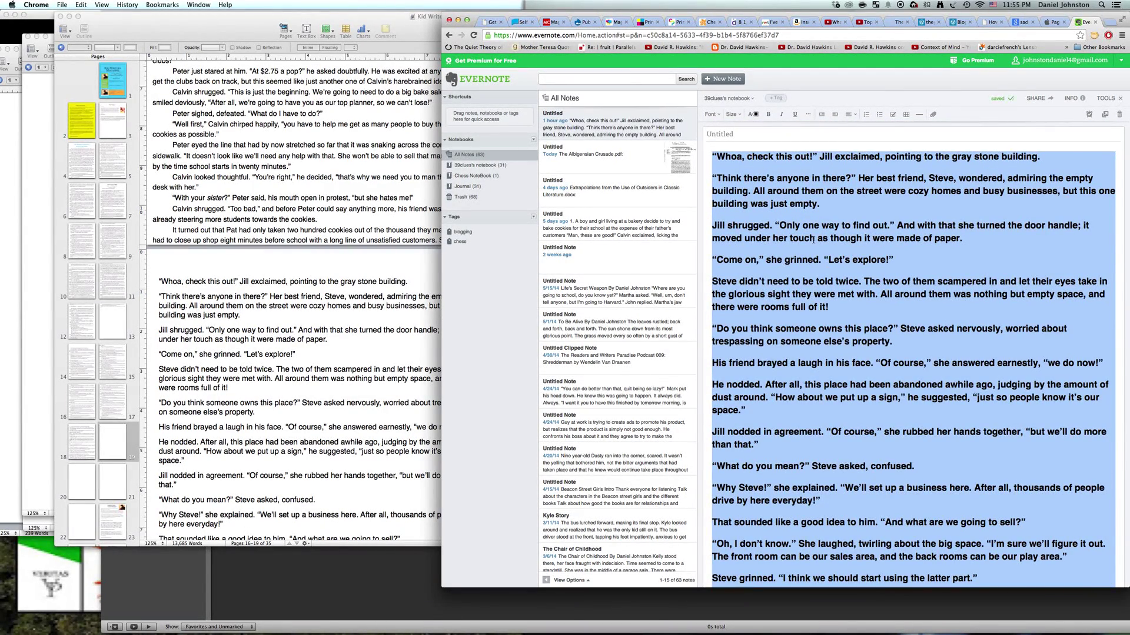
pyautogui.press('super+z')
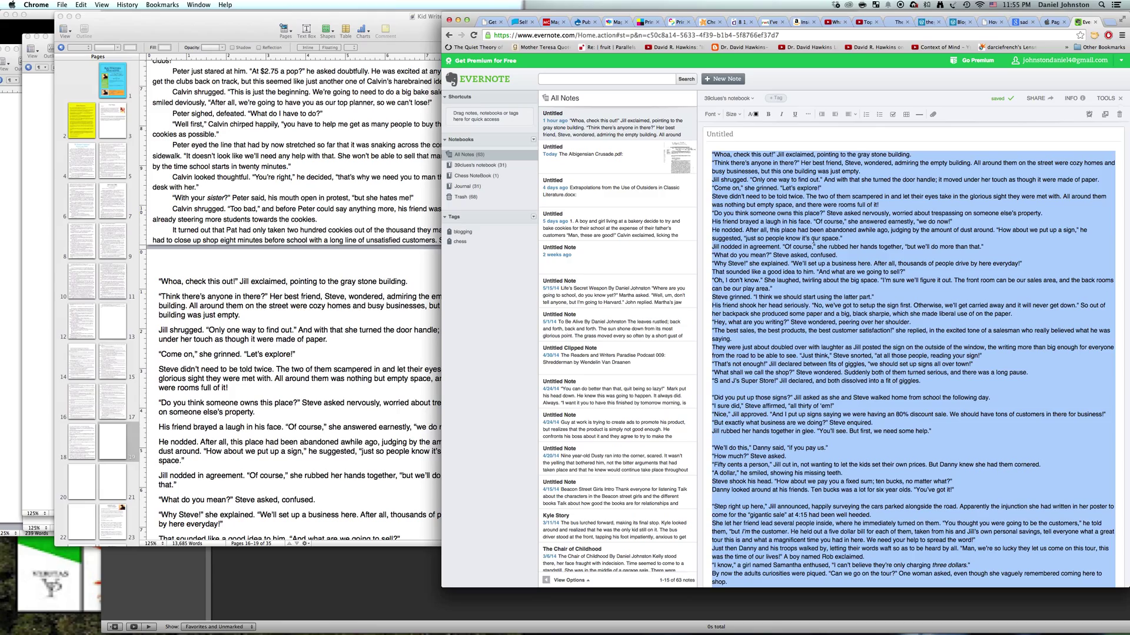
pyautogui.click(855, 237)
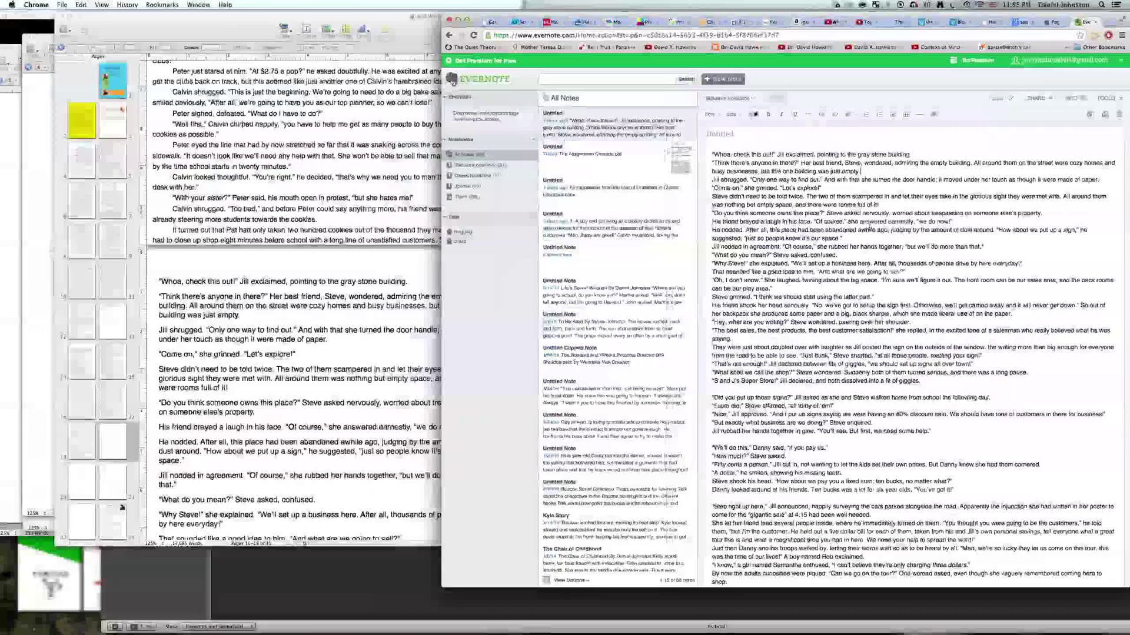
pyautogui.press('super+a')
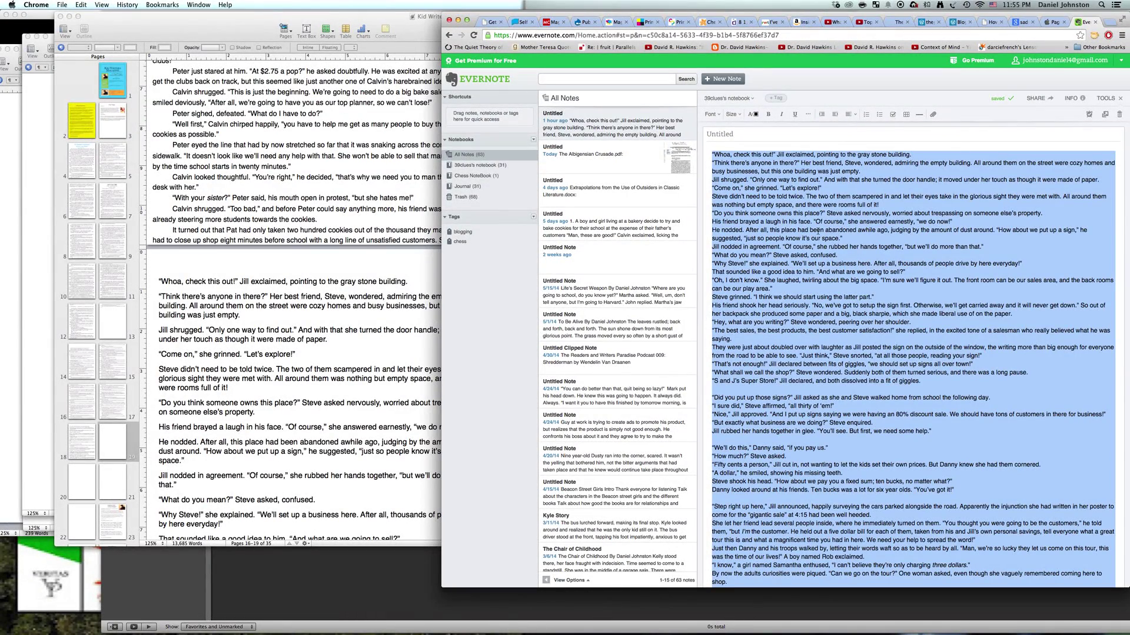
pyautogui.press('super+c')
pyautogui.press('super+Tab')
# Paste the story into a new blank Pages document and set it to single line spacing
pyautogui.press('super+n')
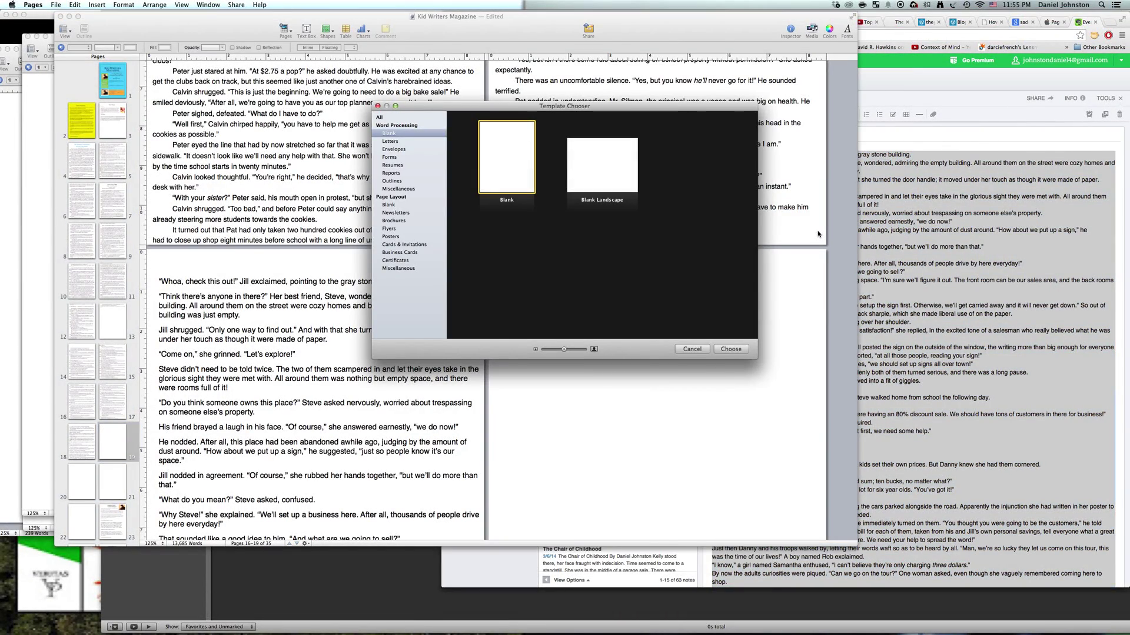
pyautogui.press('Return')
pyautogui.press('super+v')
pyautogui.scroll(5, 565, 353)
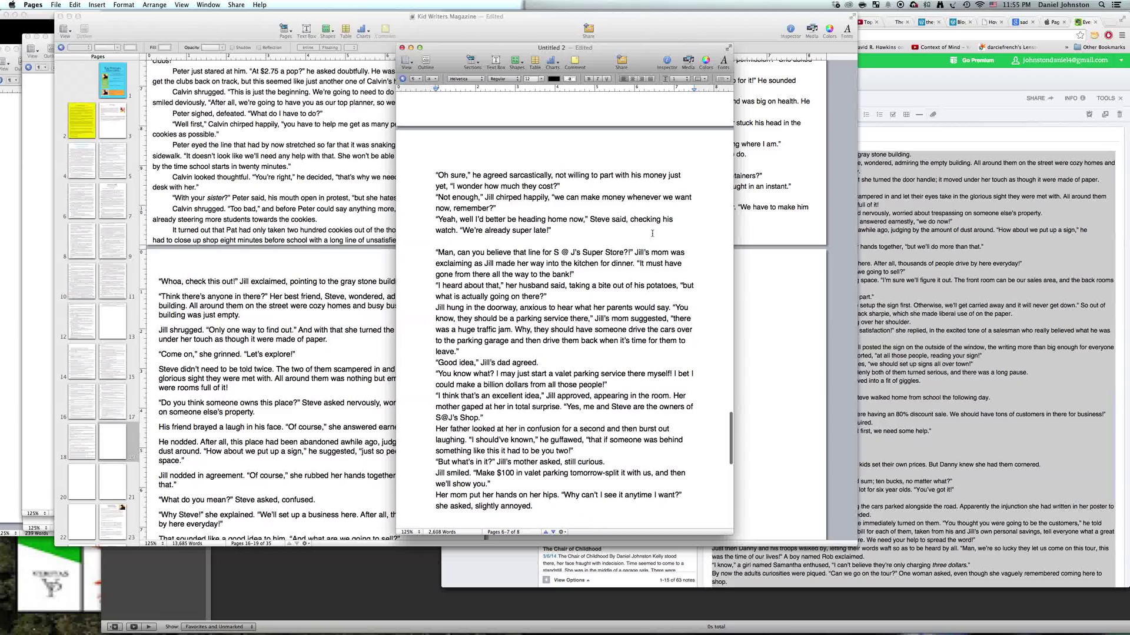
pyautogui.press('super+a')
pyautogui.click(688, 79)
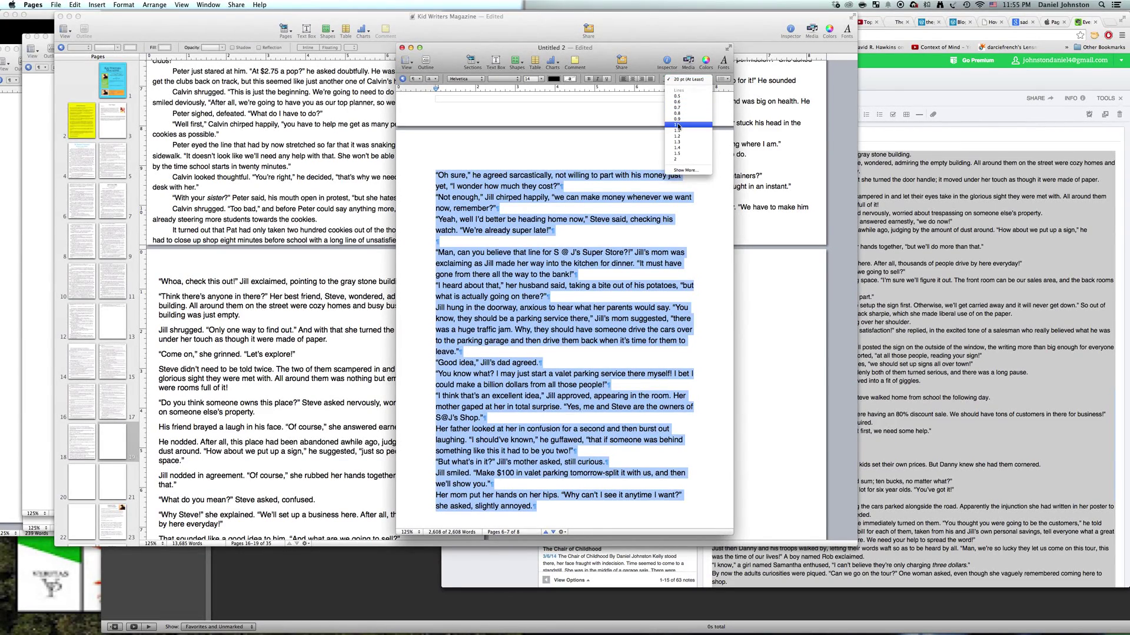
pyautogui.click(678, 144)
pyautogui.scroll(-5, 594, 265)
pyautogui.scroll(5, 566, 310)
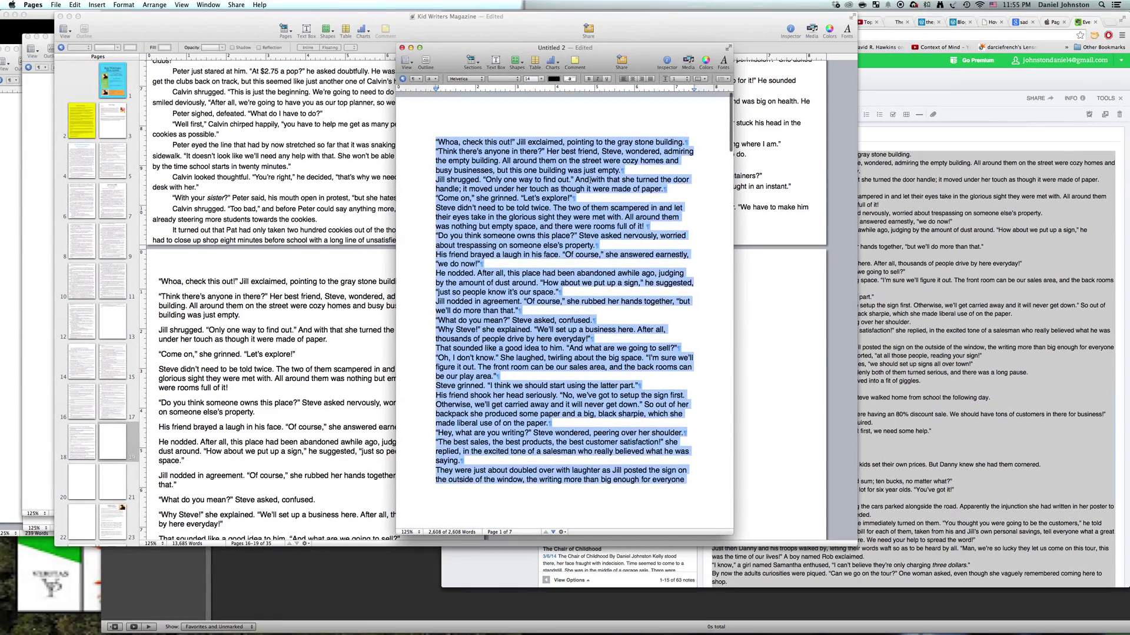
# Check a paragraph's spacing, then discard the test document and return to Evernote
pyautogui.click(490, 150)
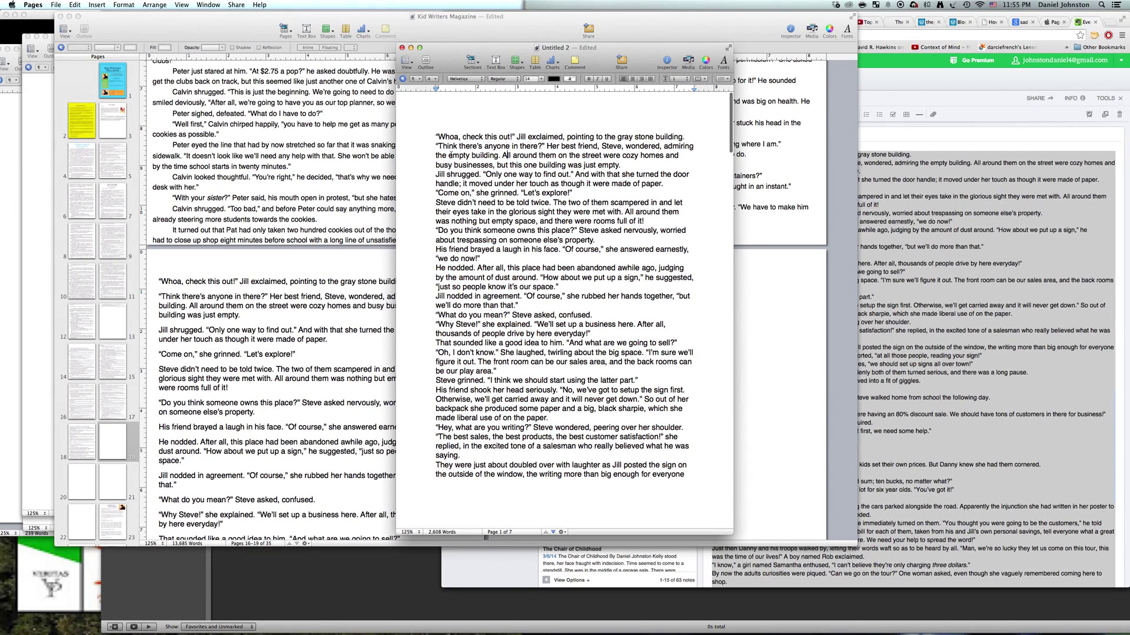
pyautogui.tripleClick(450, 154)
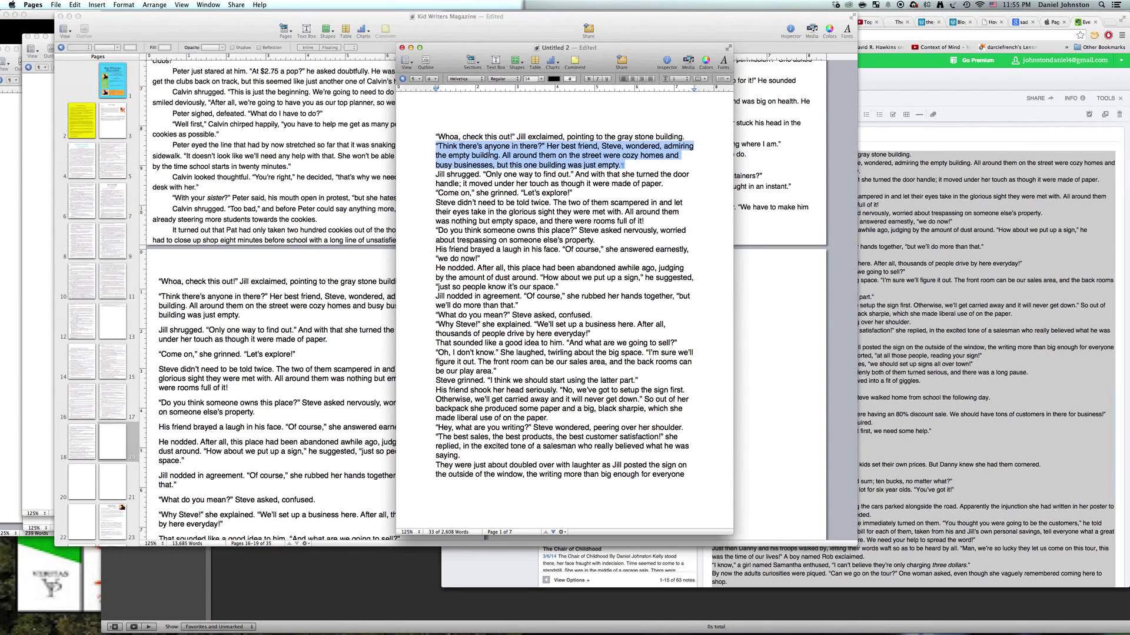
pyautogui.click(433, 174)
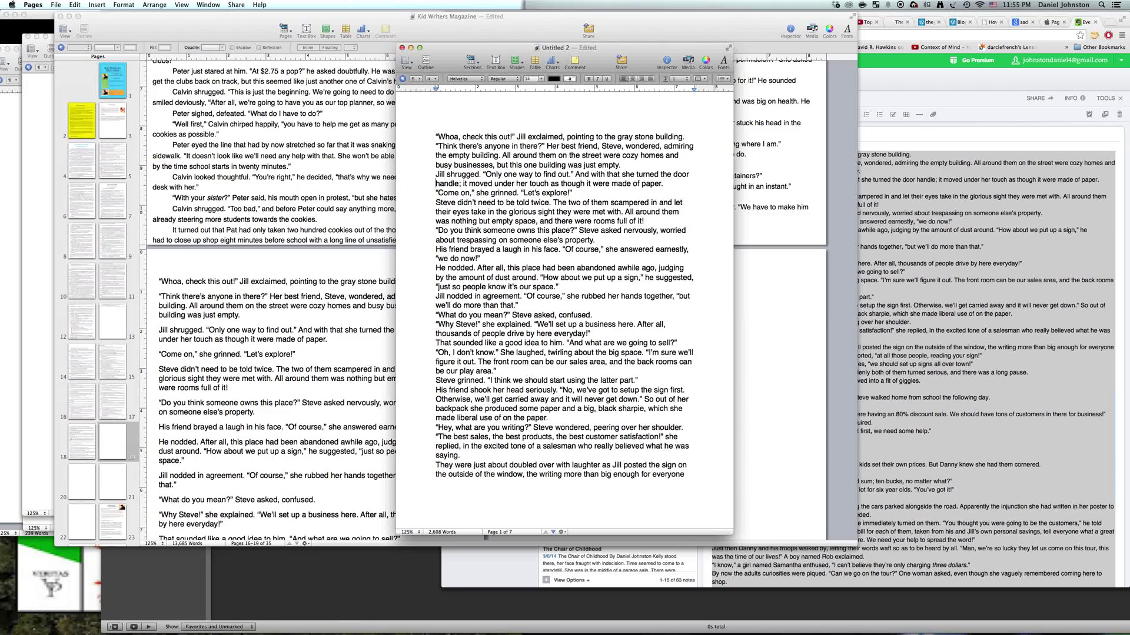
pyautogui.press('super+s')
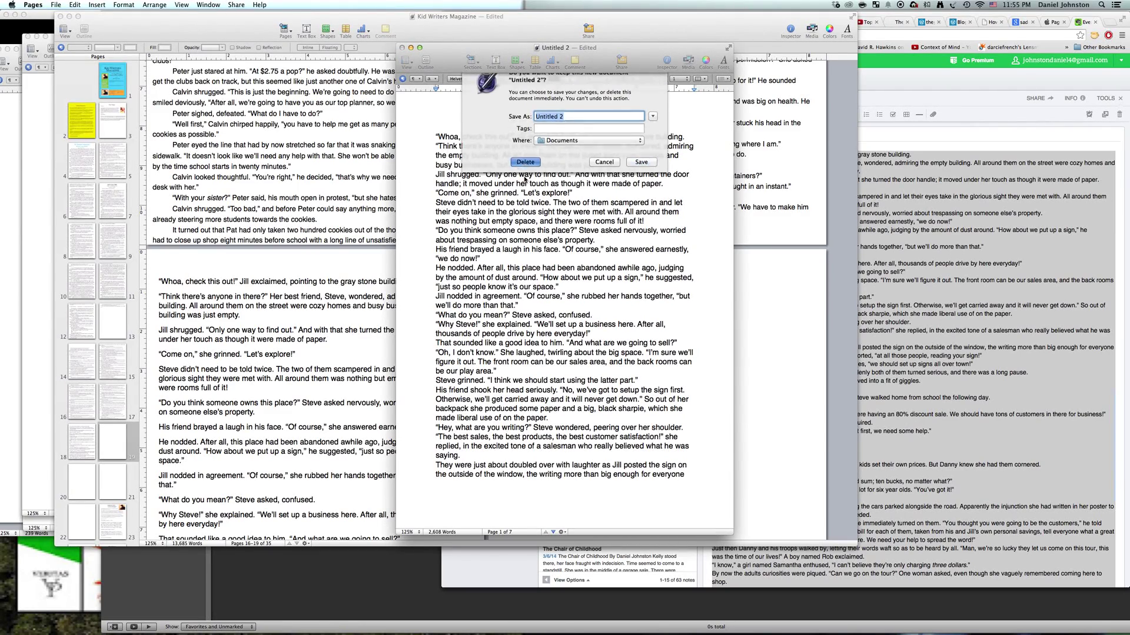
pyautogui.press('Escape')
pyautogui.click(940, 99)
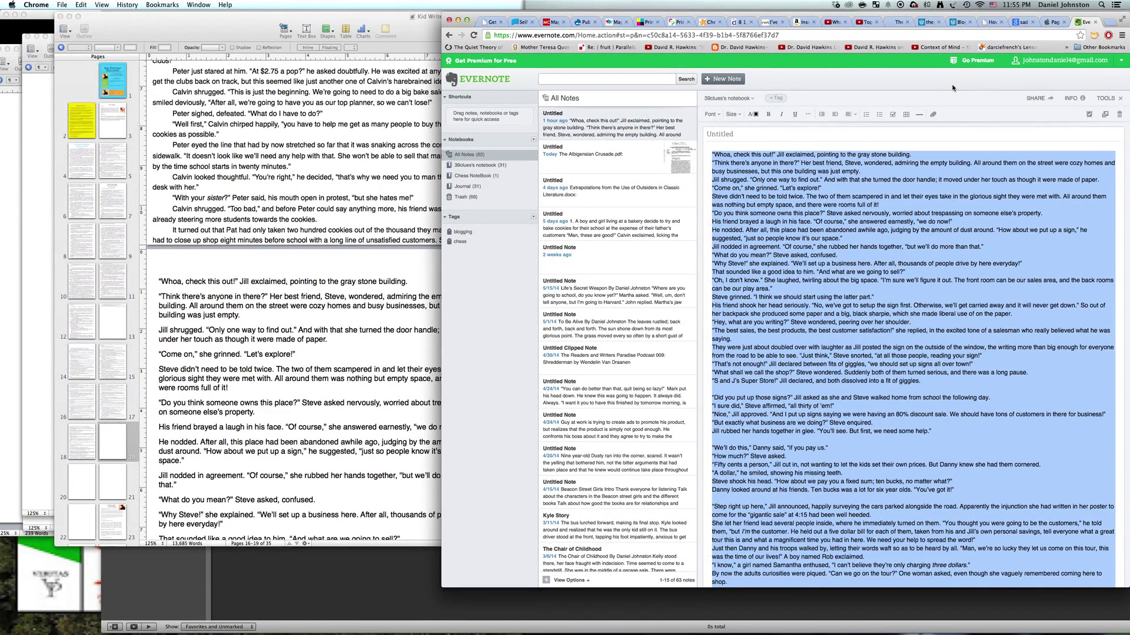